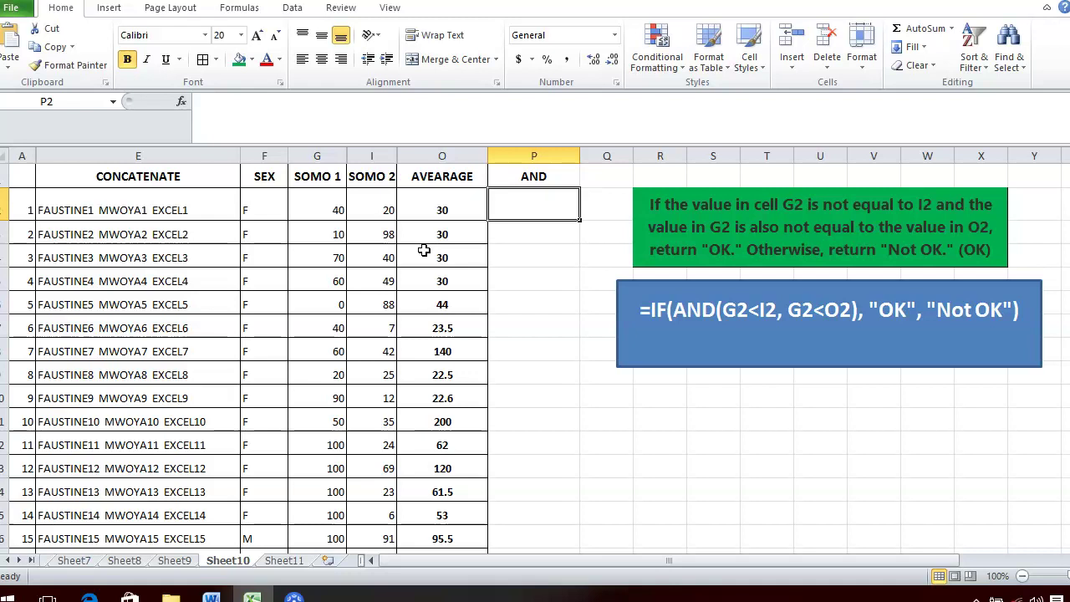
Step: Enter the formula =AND(G2<I2,G2<O2) in cell P2 of the AND column
{"action": "type", "text": "="}
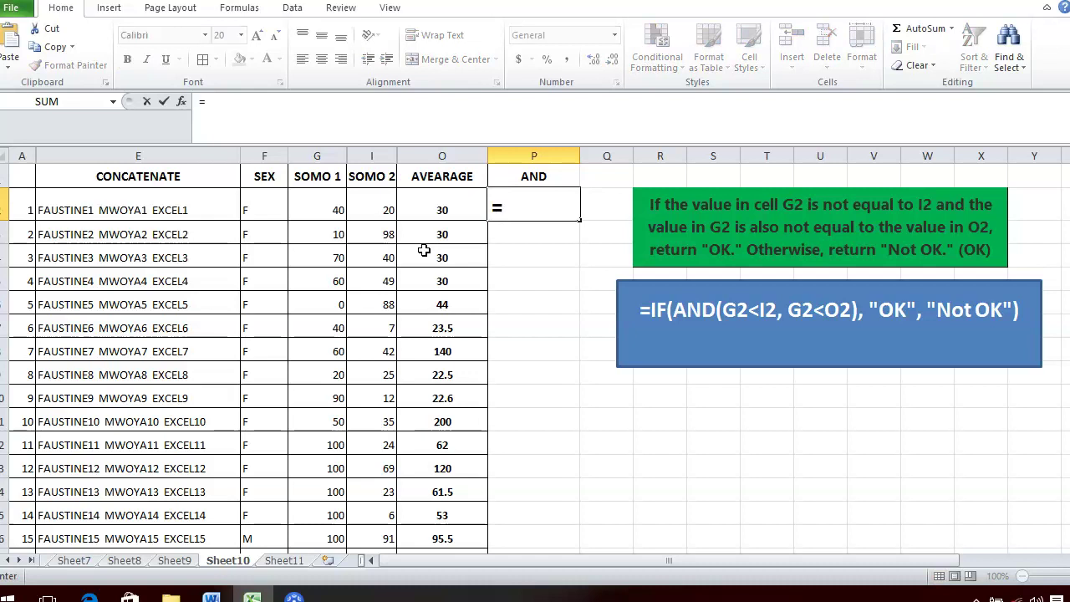
{"action": "type", "text": "AN"}
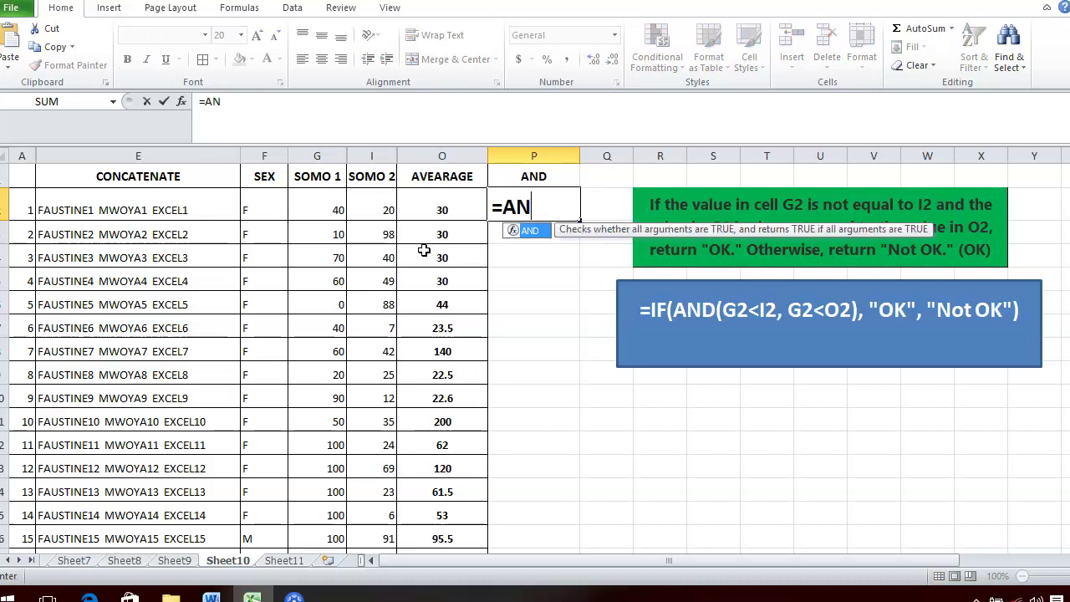
{"action": "type", "text": "D("}
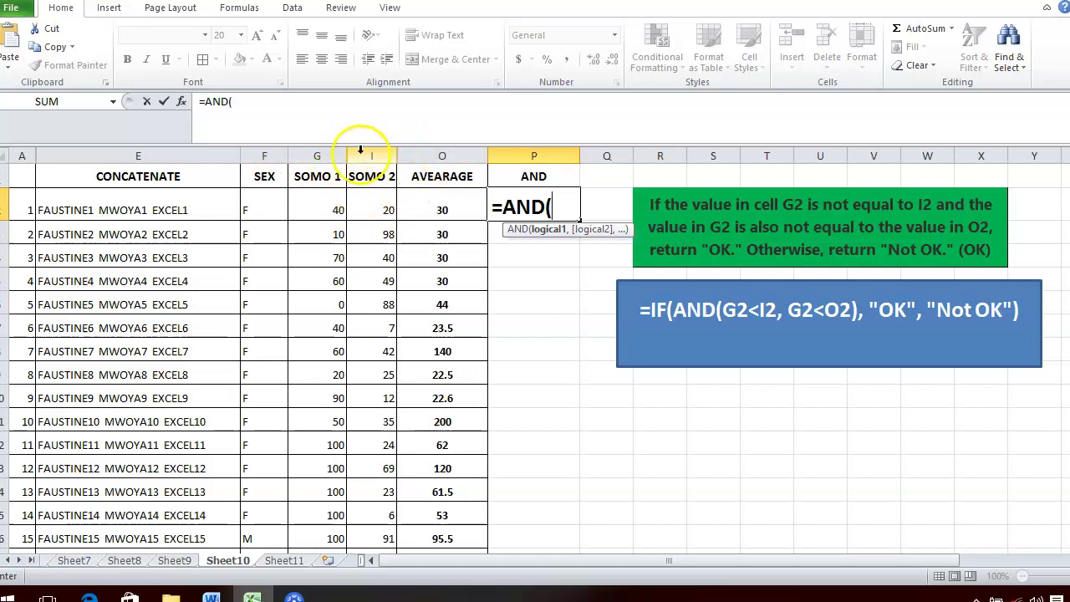
{"action": "left_click", "coordinate": [315, 207]}
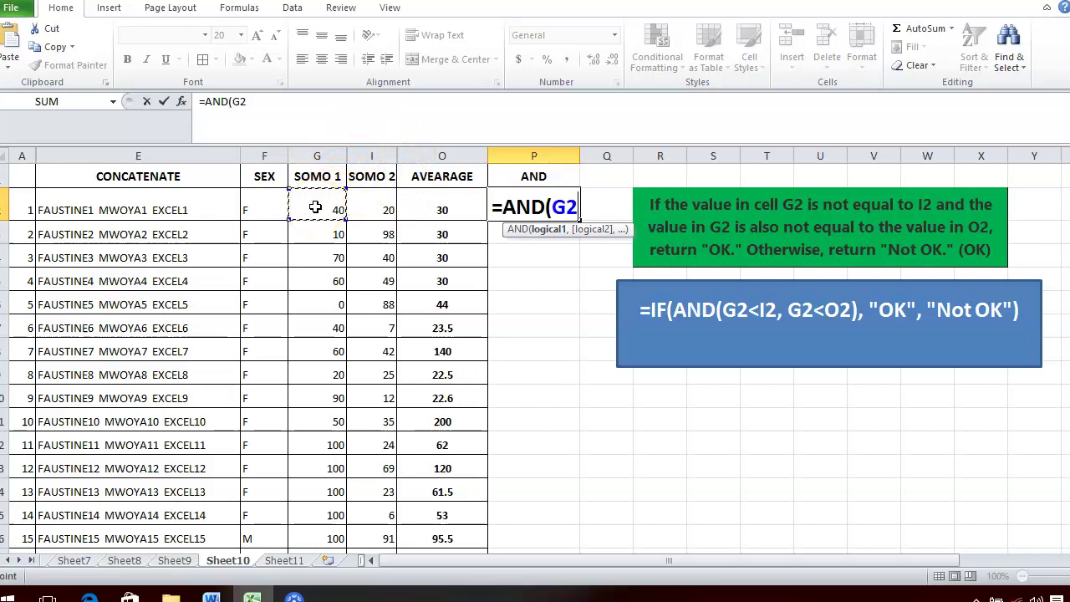
{"action": "left_click", "coordinate": [368, 208]}
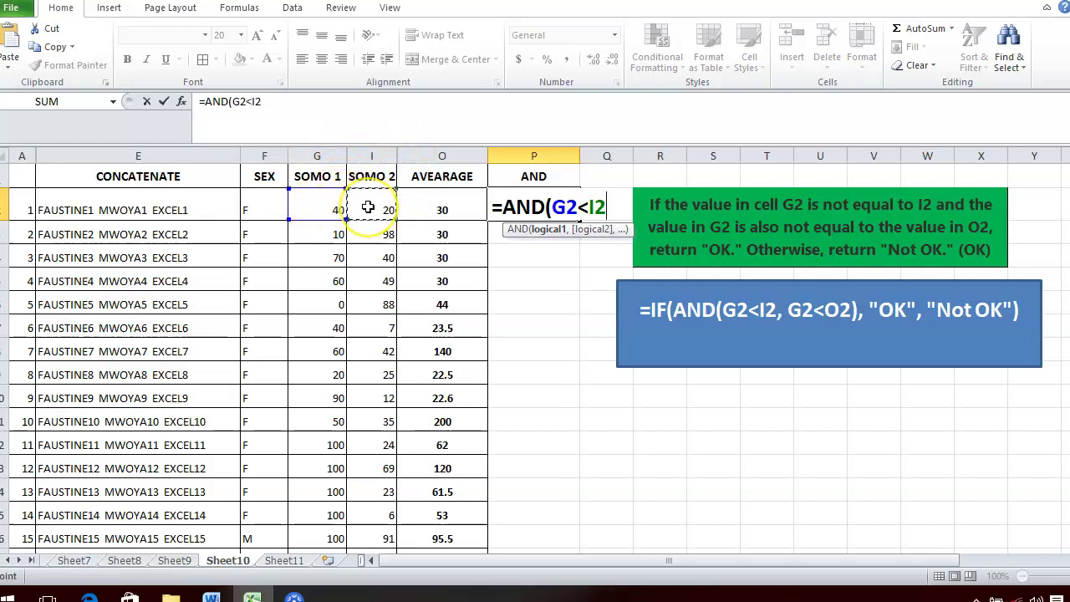
{"action": "type", "text": ","}
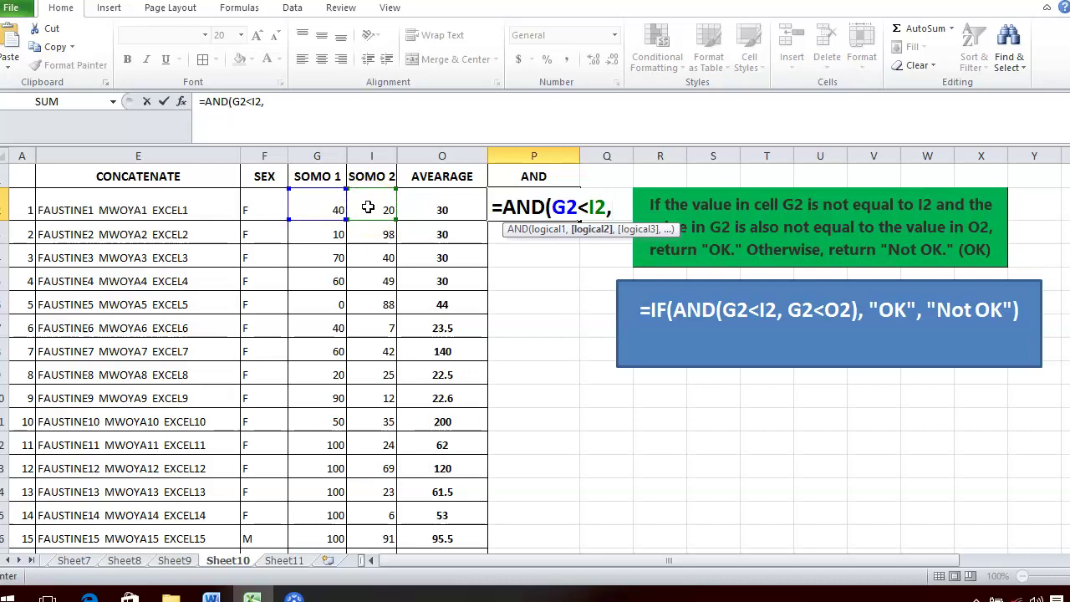
{"action": "left_click", "coordinate": [313, 207]}
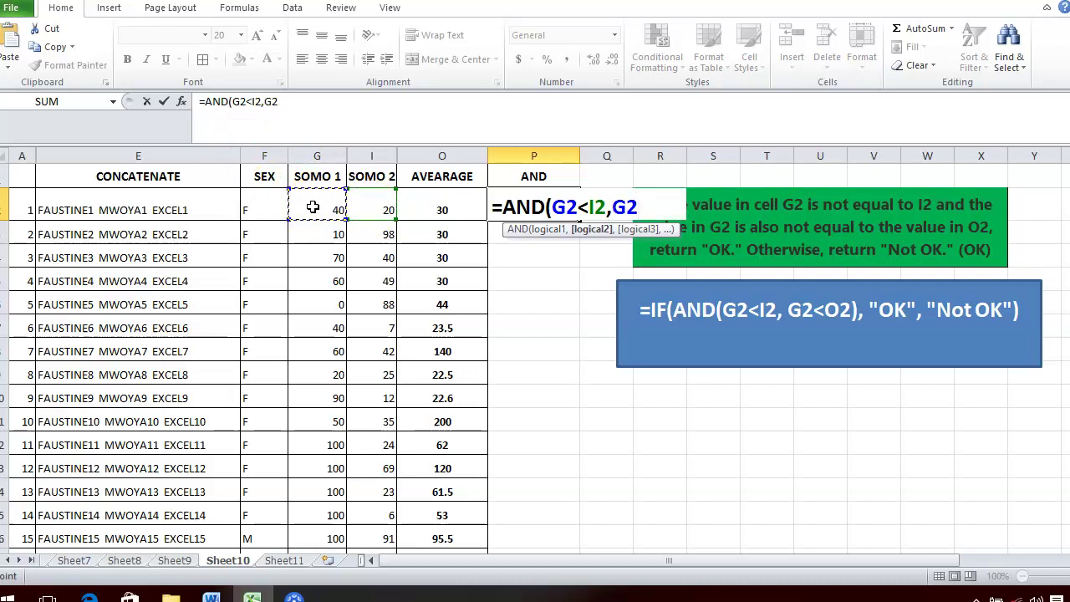
{"action": "type", "text": "<"}
{"action": "left_click", "coordinate": [433, 207]}
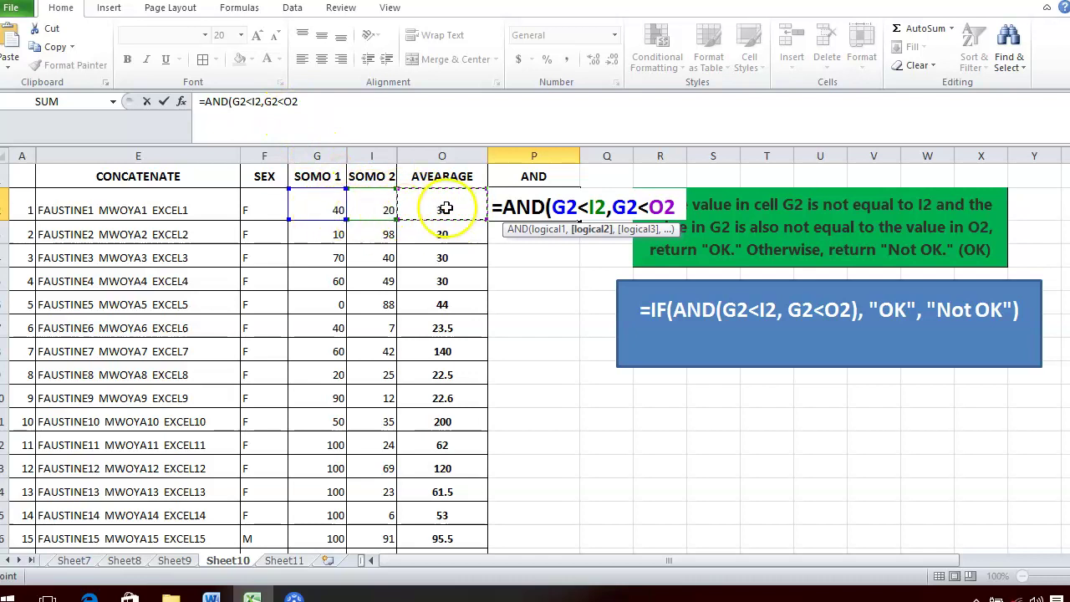
{"action": "left_click", "coordinate": [318, 107]}
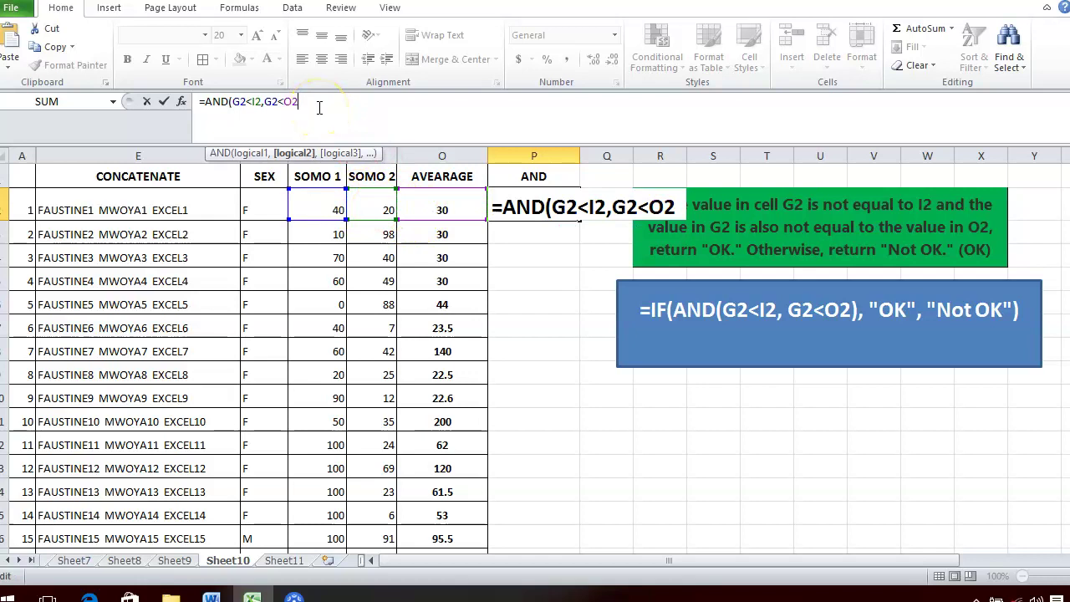
{"action": "key", "text": "Return"}
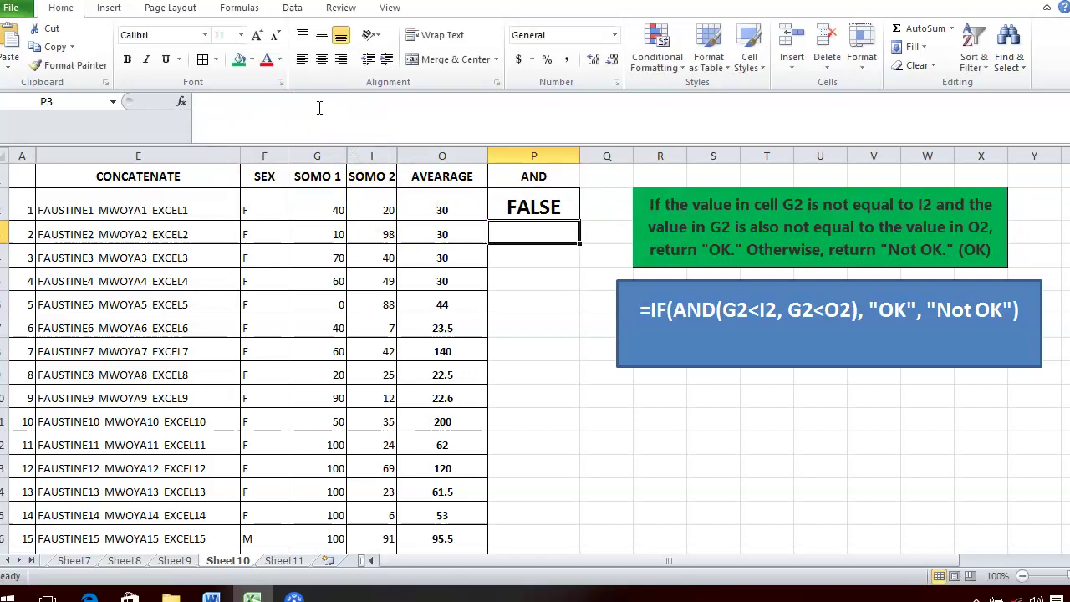
{"action": "left_click", "coordinate": [559, 272]}
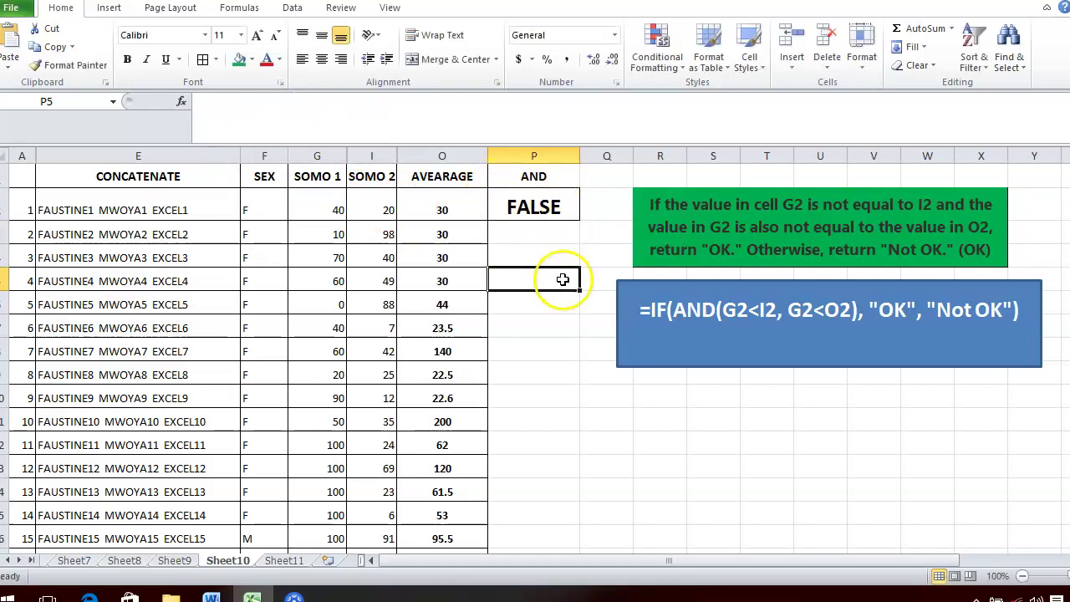
Step: Try to set the SOMO 1 mark in cell G2 to 16
{"action": "left_click", "coordinate": [331, 206]}
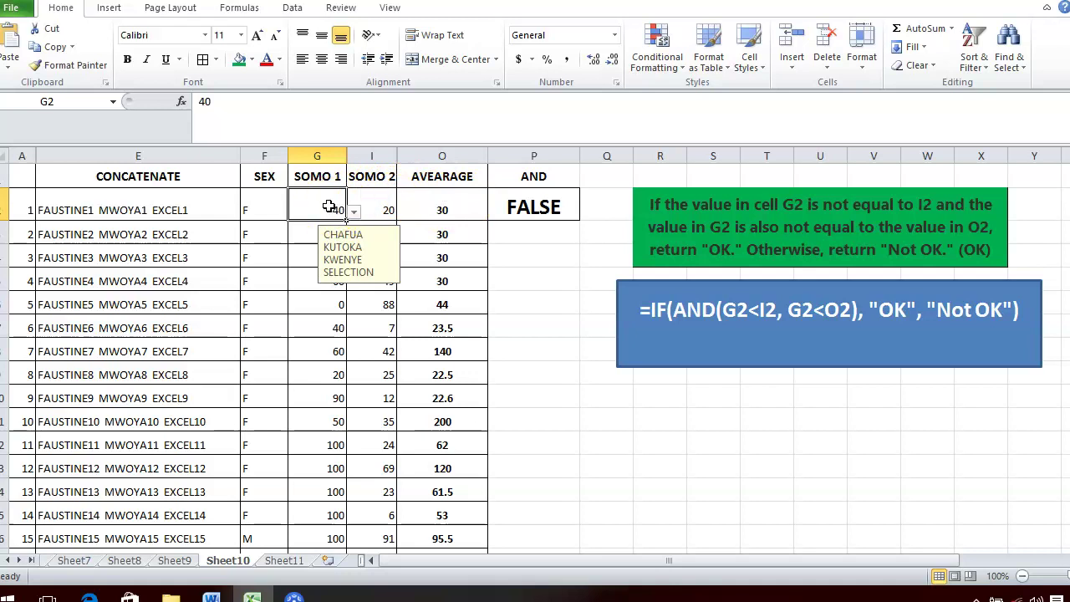
{"action": "type", "text": "16"}
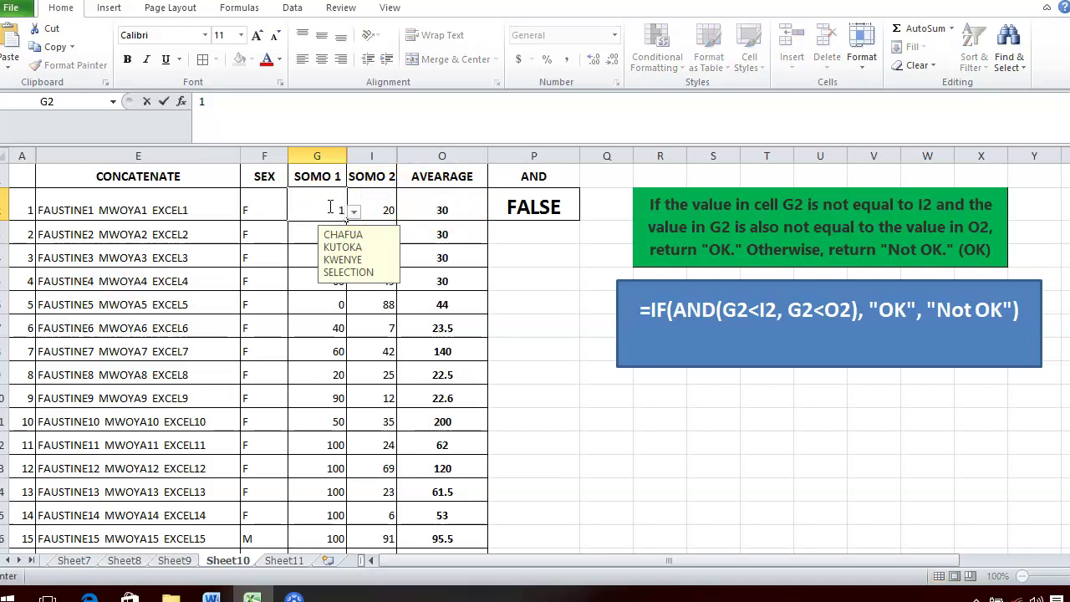
{"action": "key", "text": "Return"}
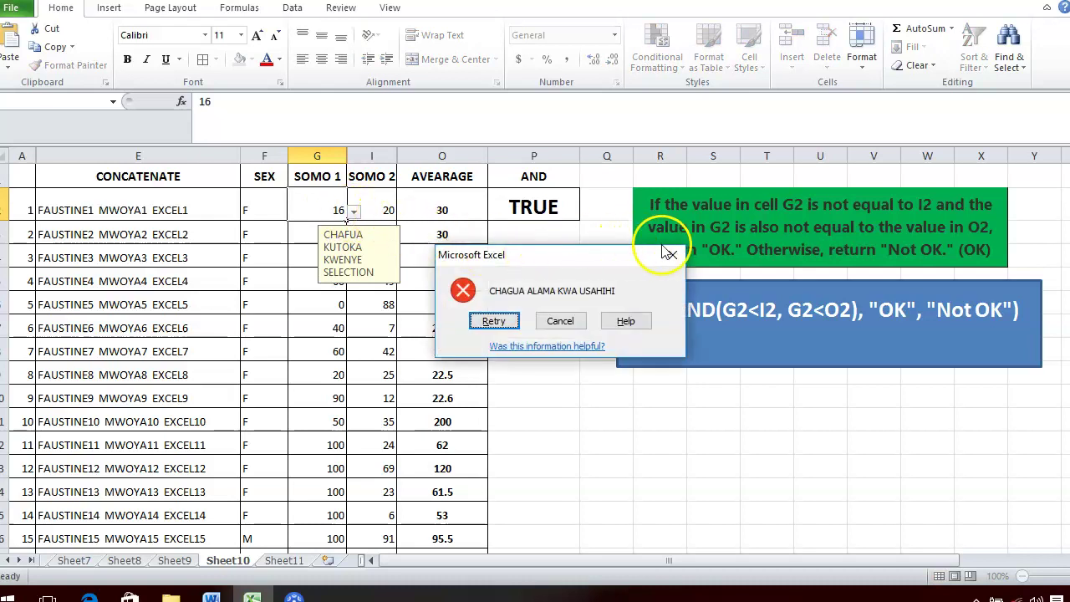
{"action": "left_click", "coordinate": [677, 253]}
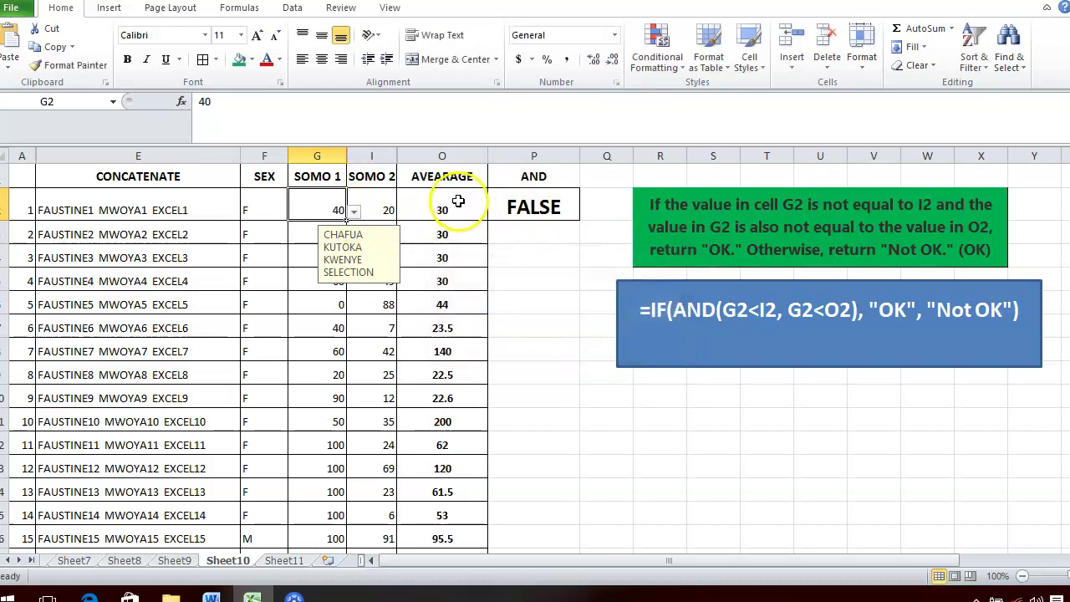
Step: Set the SOMO 2 mark in cell I2 to 45
{"action": "left_click", "coordinate": [387, 198]}
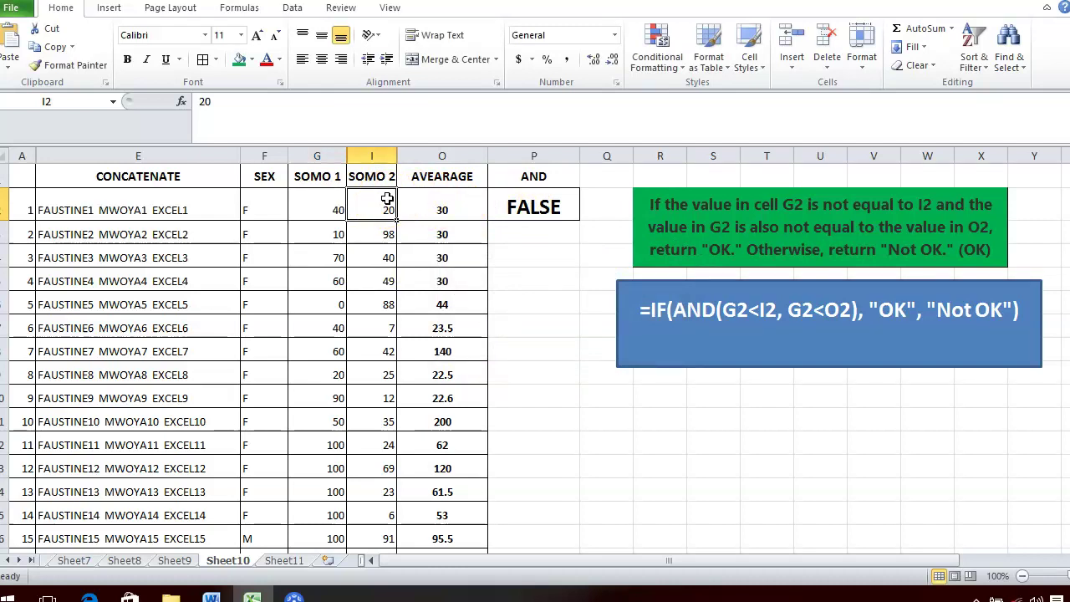
{"action": "type", "text": "40"}
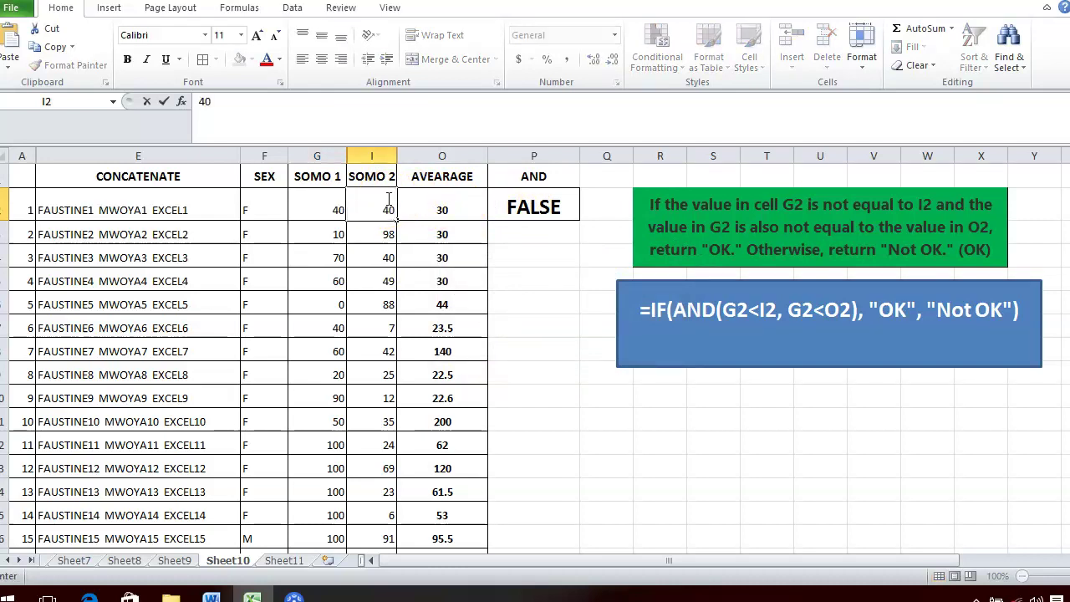
{"action": "type", "text": "5"}
{"action": "key", "text": "Return"}
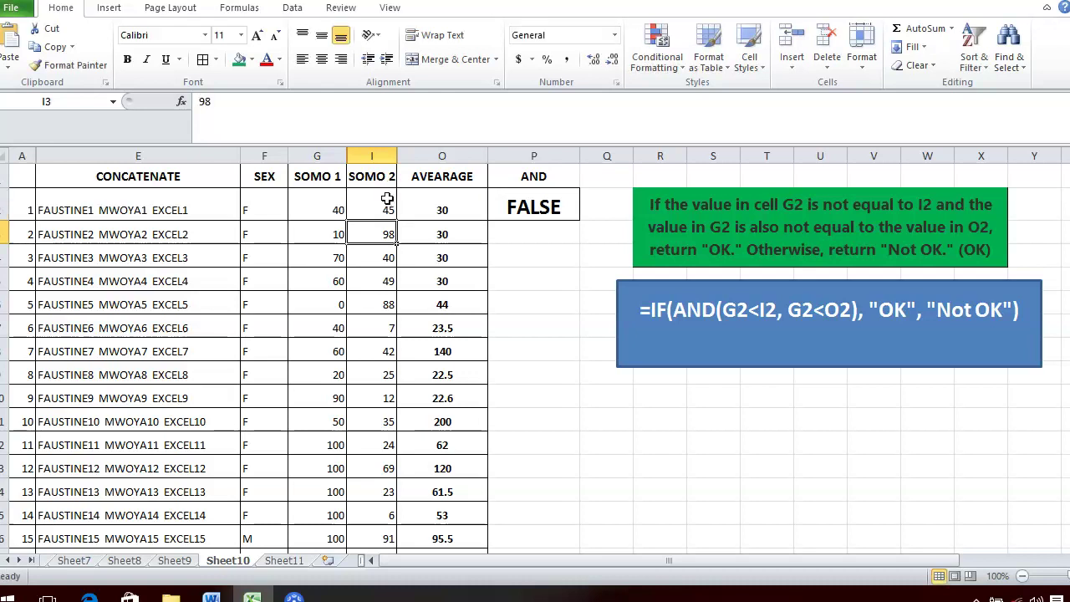
{"action": "left_click", "coordinate": [597, 306]}
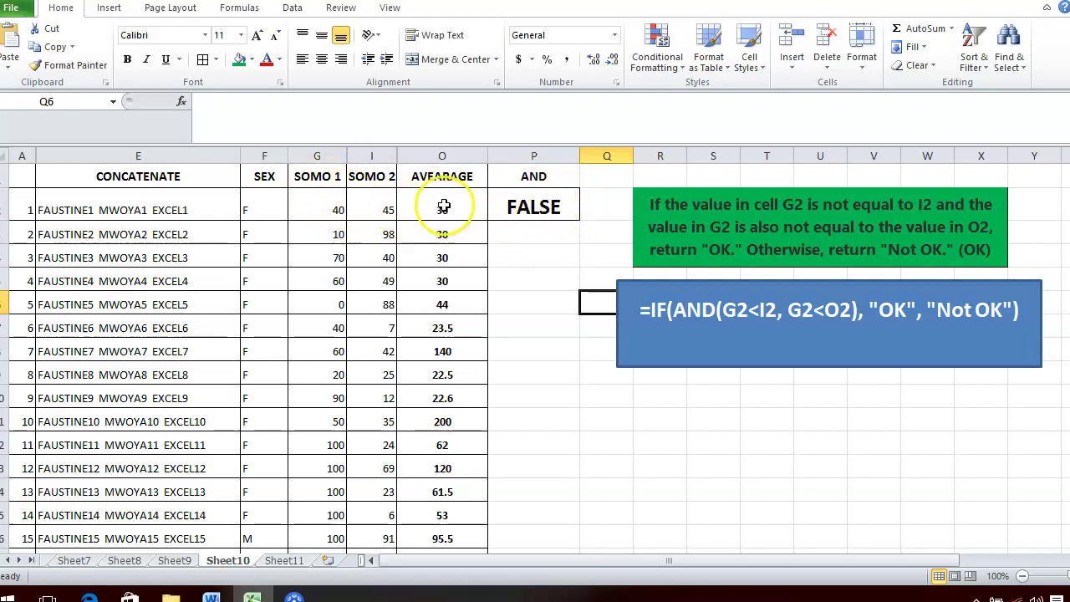
Step: Set the average in cell O2 to 50 and review the cell references in the AND formula in P2
{"action": "left_click", "coordinate": [534, 205]}
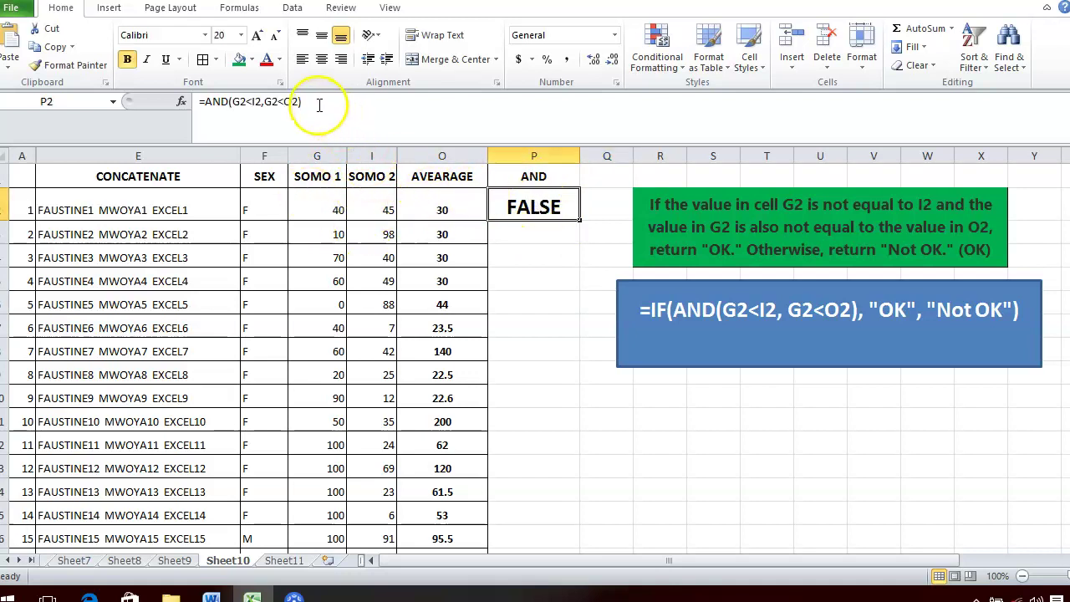
{"action": "left_click", "coordinate": [450, 197]}
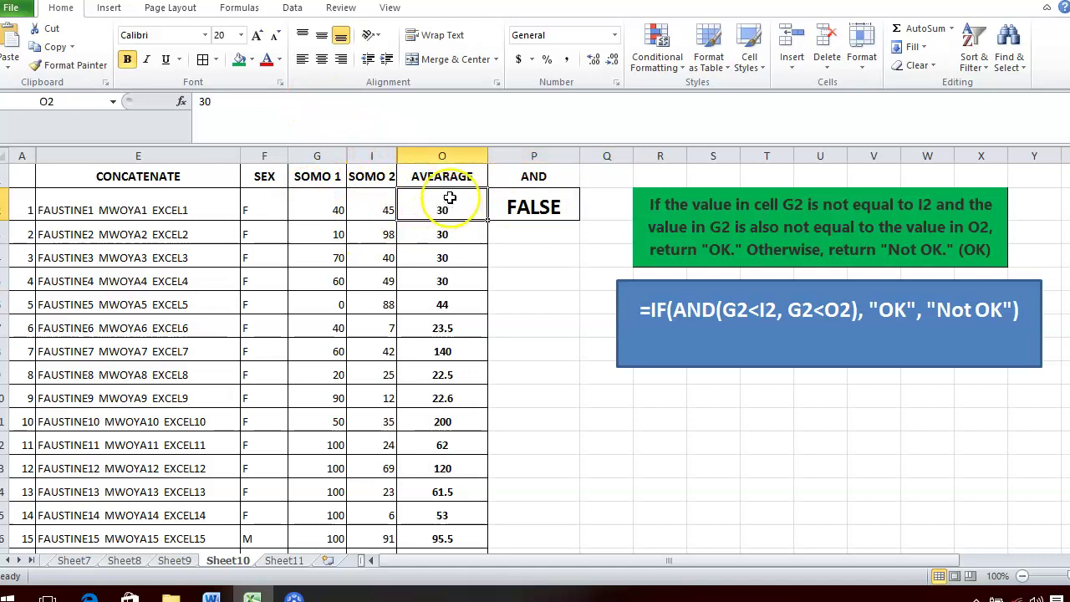
{"action": "type", "text": "50"}
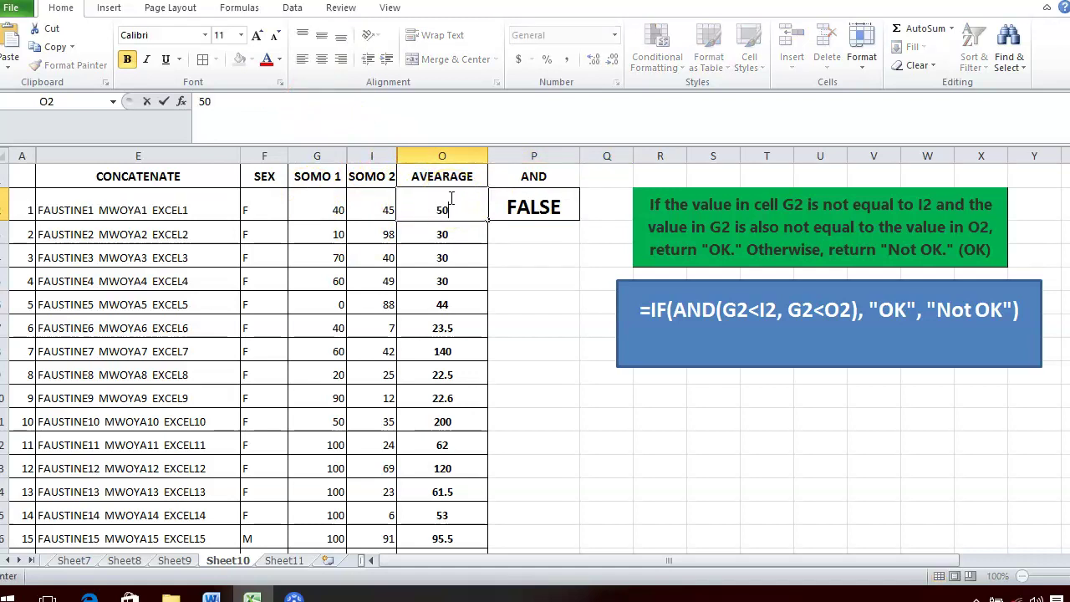
{"action": "key", "text": "Return"}
{"action": "left_click", "coordinate": [597, 342]}
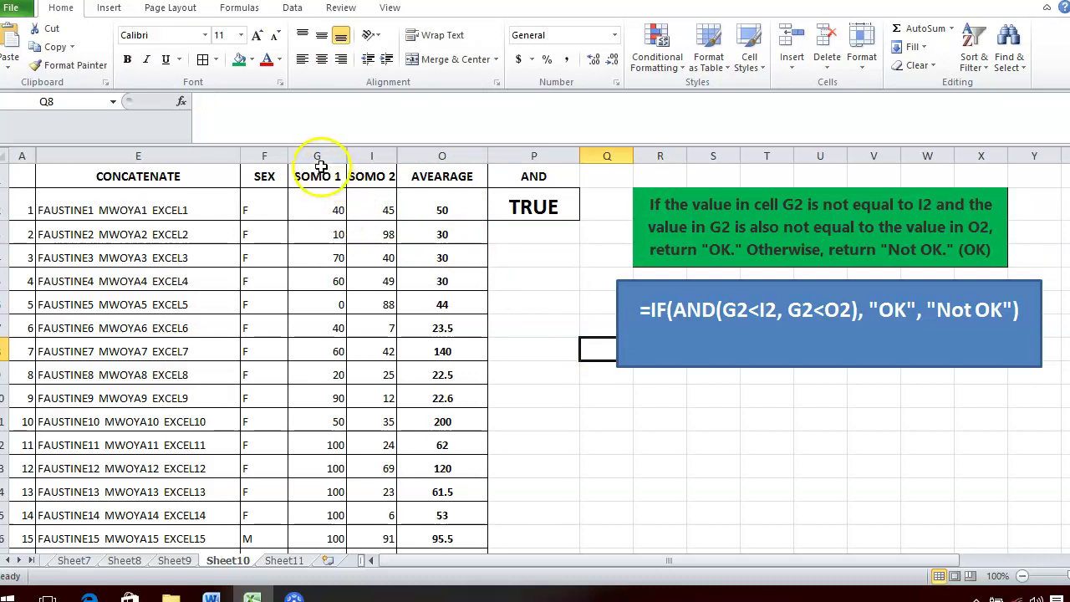
{"action": "left_click", "coordinate": [517, 206]}
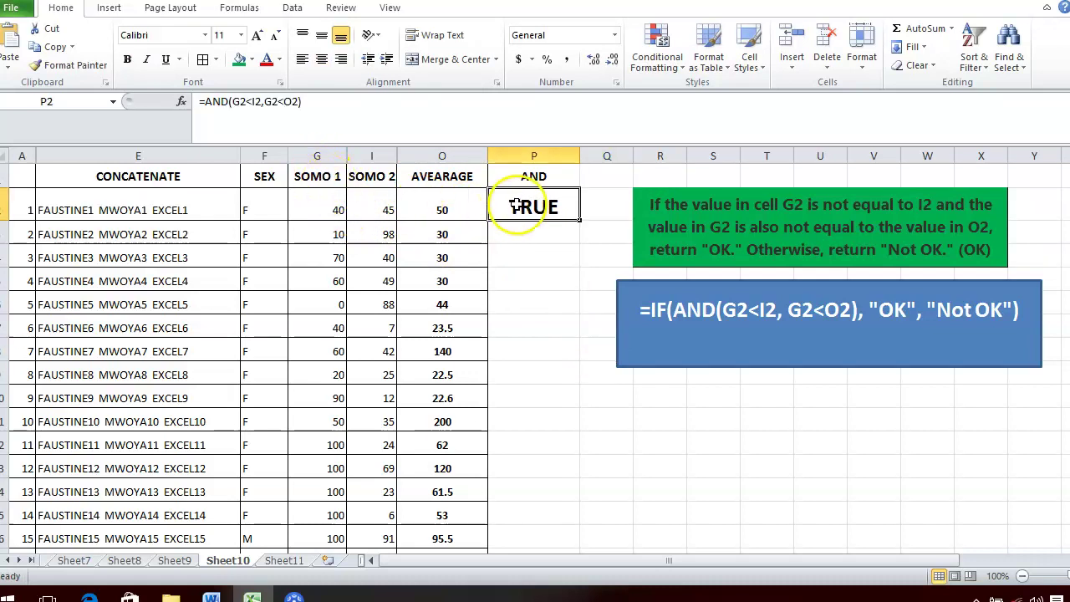
{"action": "left_click", "coordinate": [354, 102]}
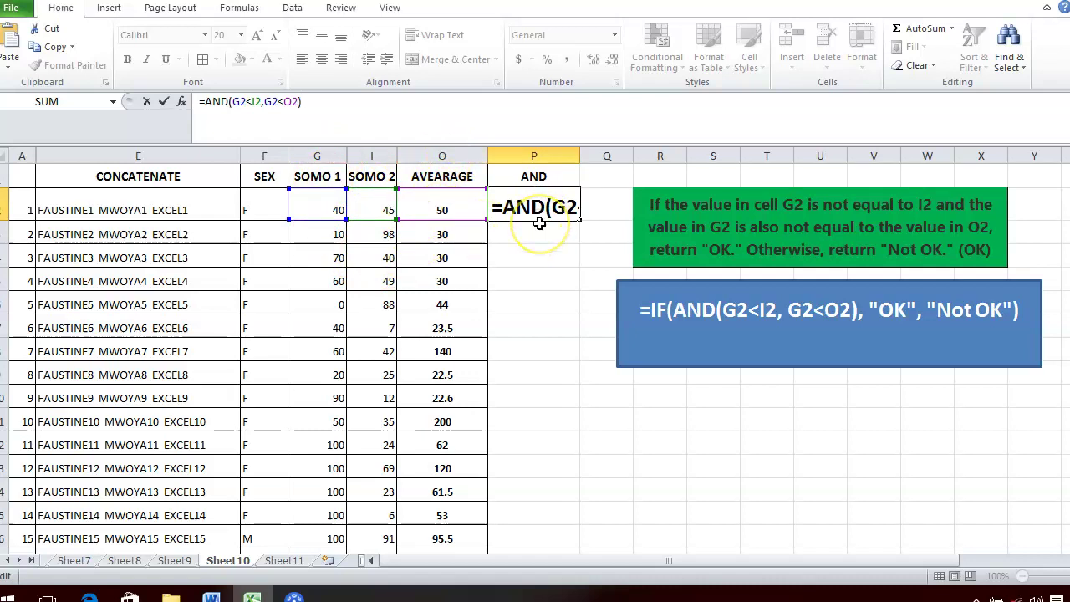
{"action": "key", "text": "Return"}
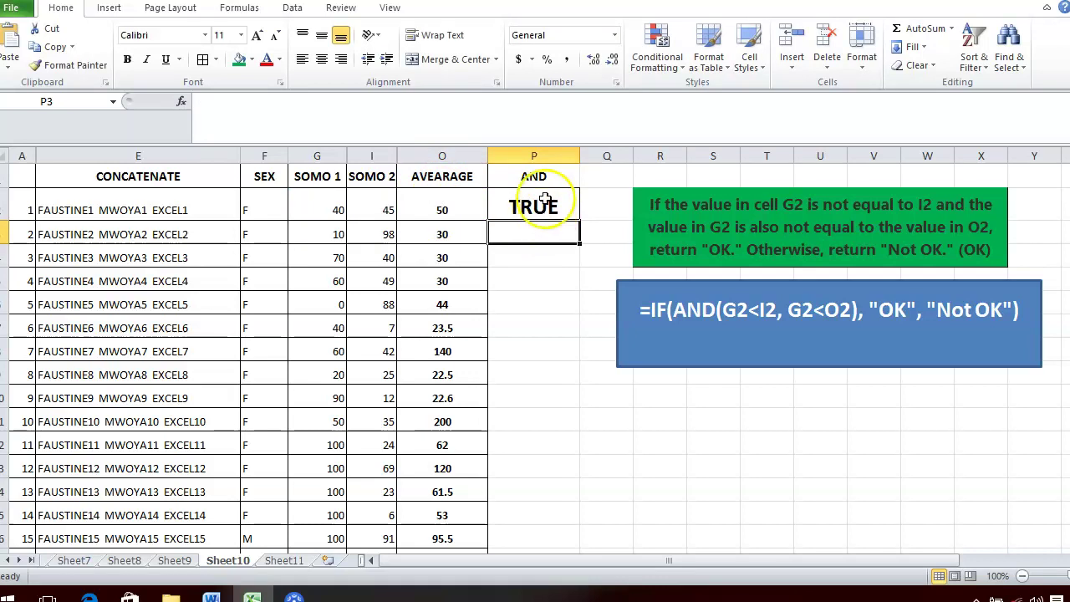
Step: Change both comparisons in the P2 formula to greater than, making it =AND(G2>I2,G2>O2)
{"action": "left_click", "coordinate": [543, 202]}
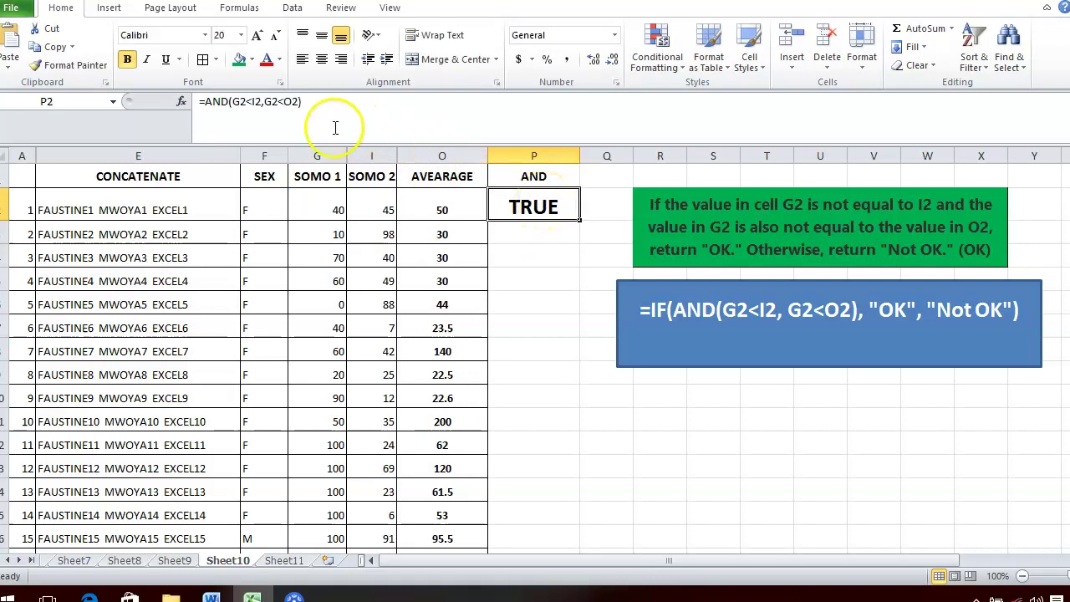
{"action": "left_click", "coordinate": [252, 103]}
{"action": "key", "text": "BackSpace"}
{"action": "key", "text": "BackSpace"}
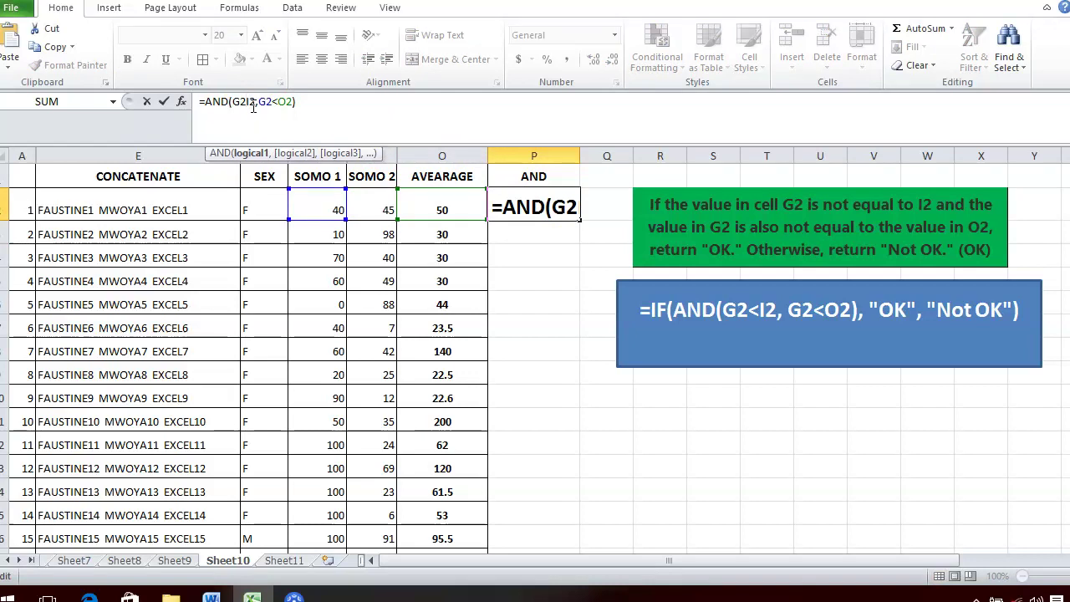
{"action": "type", "text": ">"}
{"action": "left_click", "coordinate": [281, 101]}
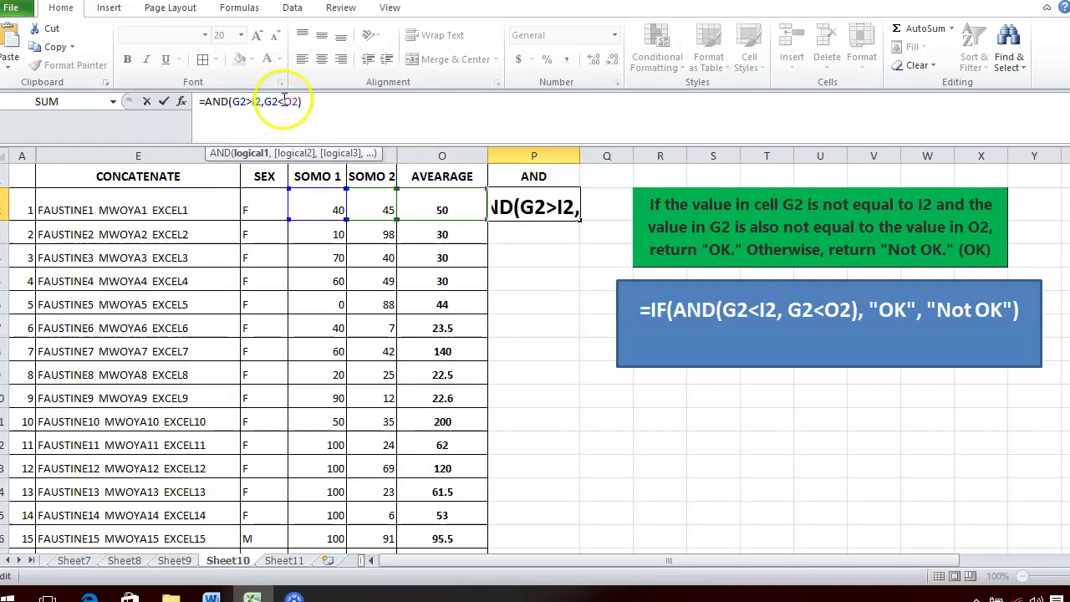
{"action": "key", "text": "BackSpace"}
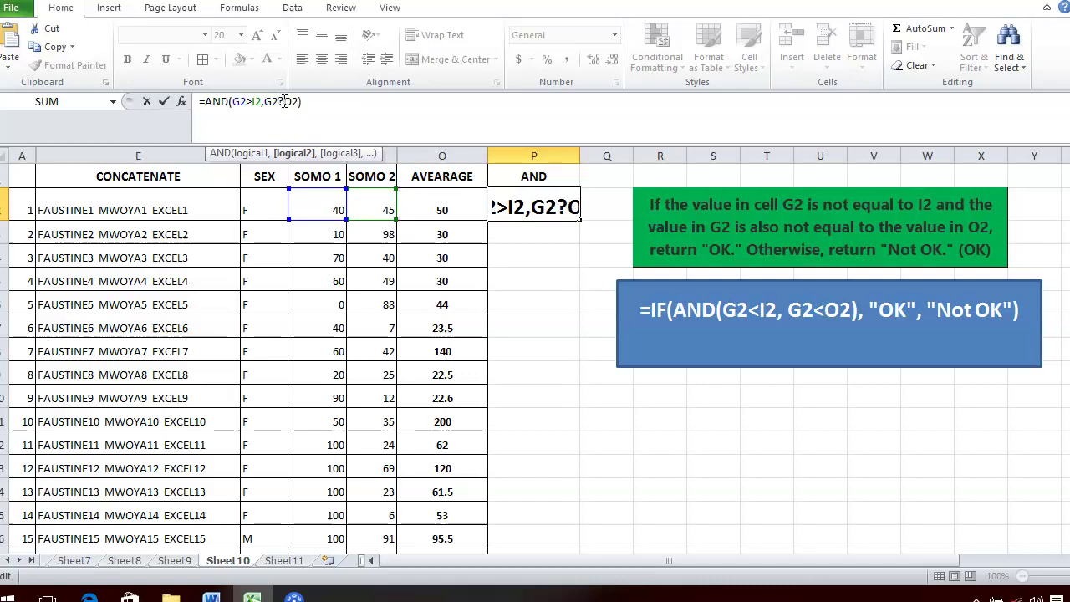
{"action": "type", "text": ">"}
{"action": "key", "text": "Return"}
{"action": "left_click", "coordinate": [523, 205]}
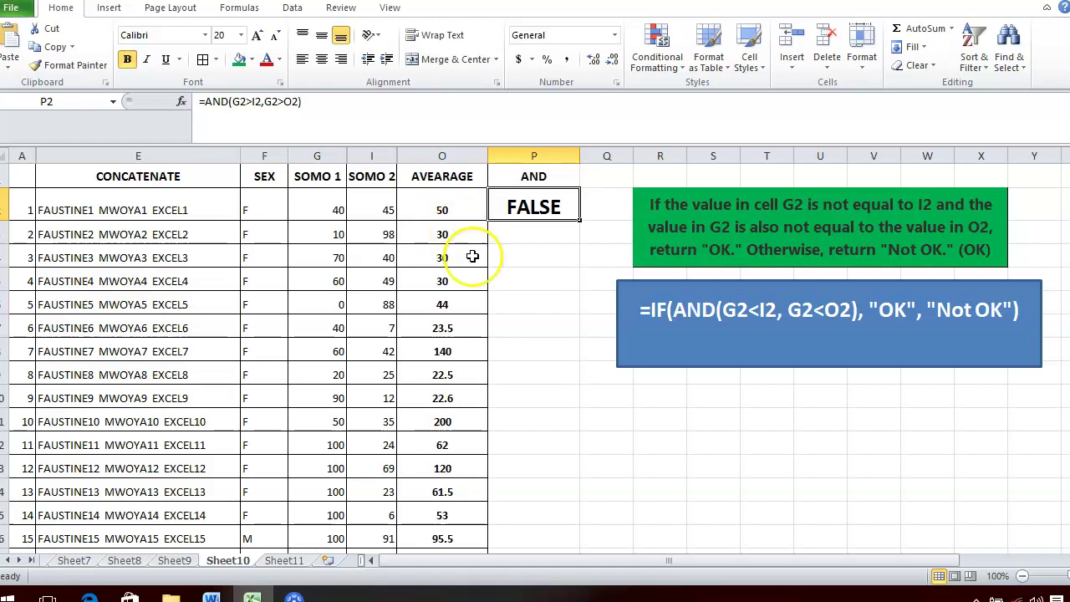
{"action": "key", "text": "Down"}
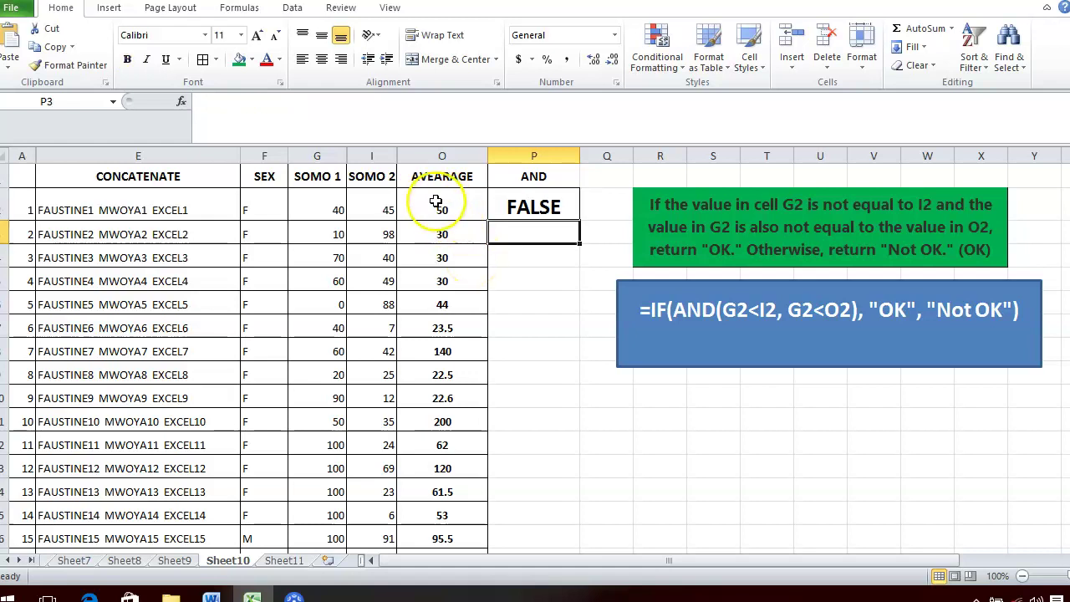
Step: Set the SOMO 2 mark in cell I2 to 30
{"action": "left_click", "coordinate": [386, 205]}
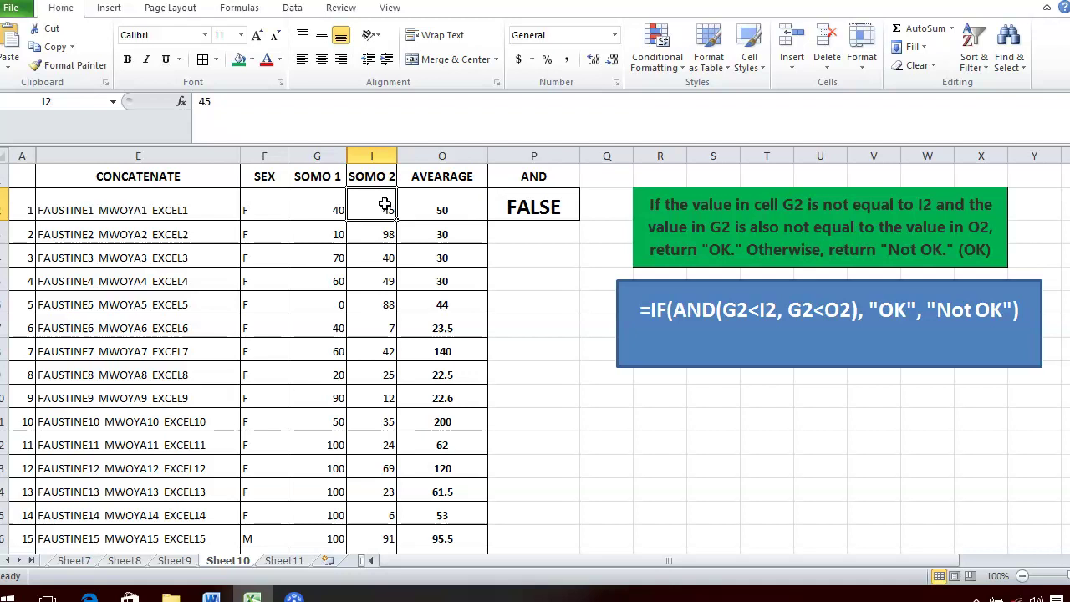
{"action": "type", "text": "3"}
{"action": "key", "text": "Return"}
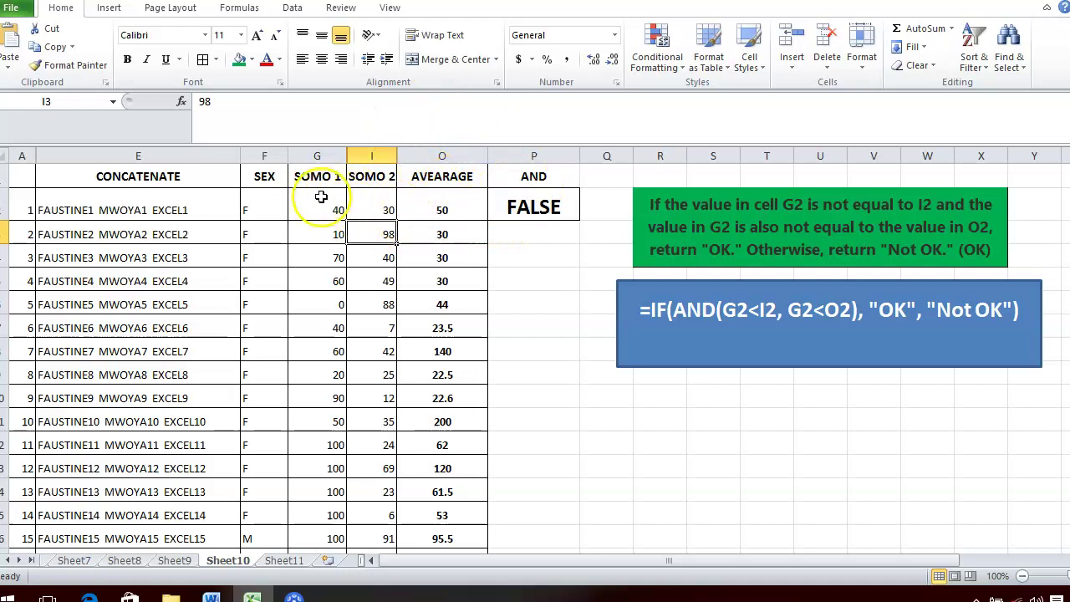
Step: Set the average in cell O2 to 25 and review the AND formula in P2 against the row's values
{"action": "left_click", "coordinate": [434, 205]}
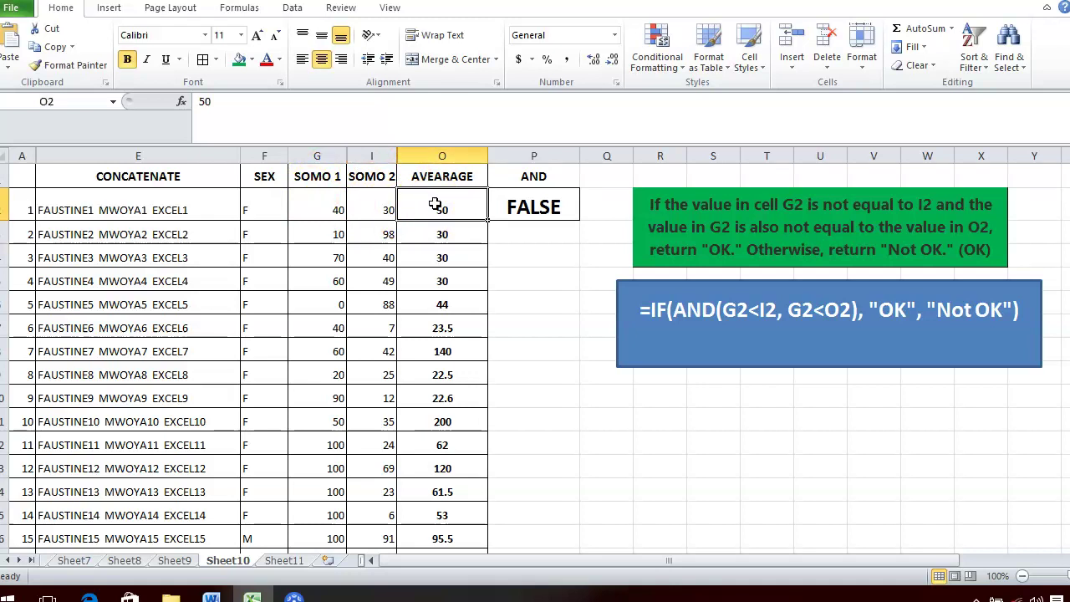
{"action": "type", "text": "25"}
{"action": "key", "text": "Return"}
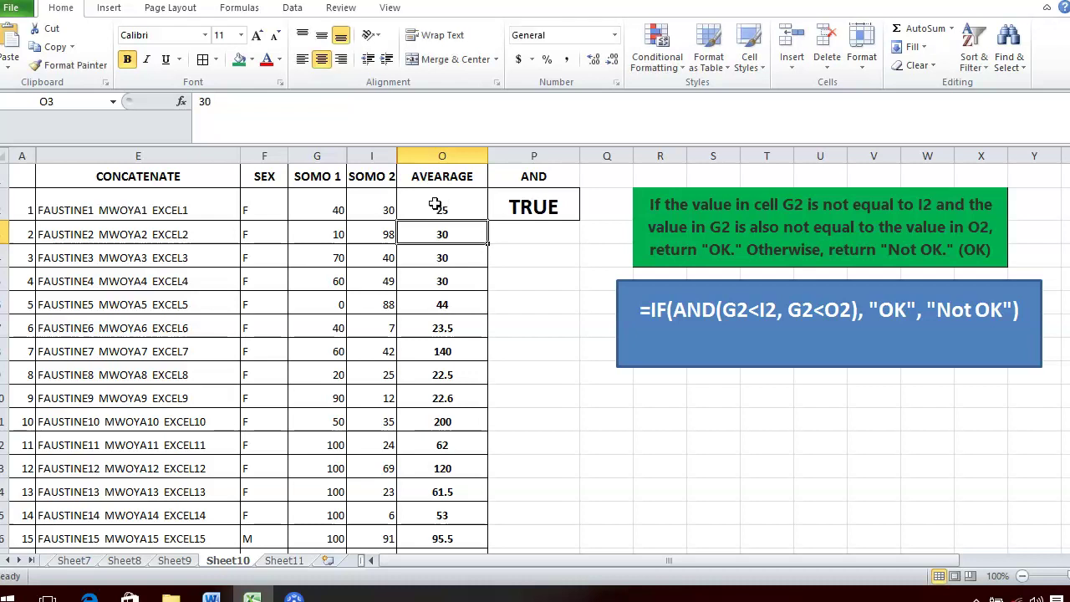
{"action": "left_click", "coordinate": [531, 215]}
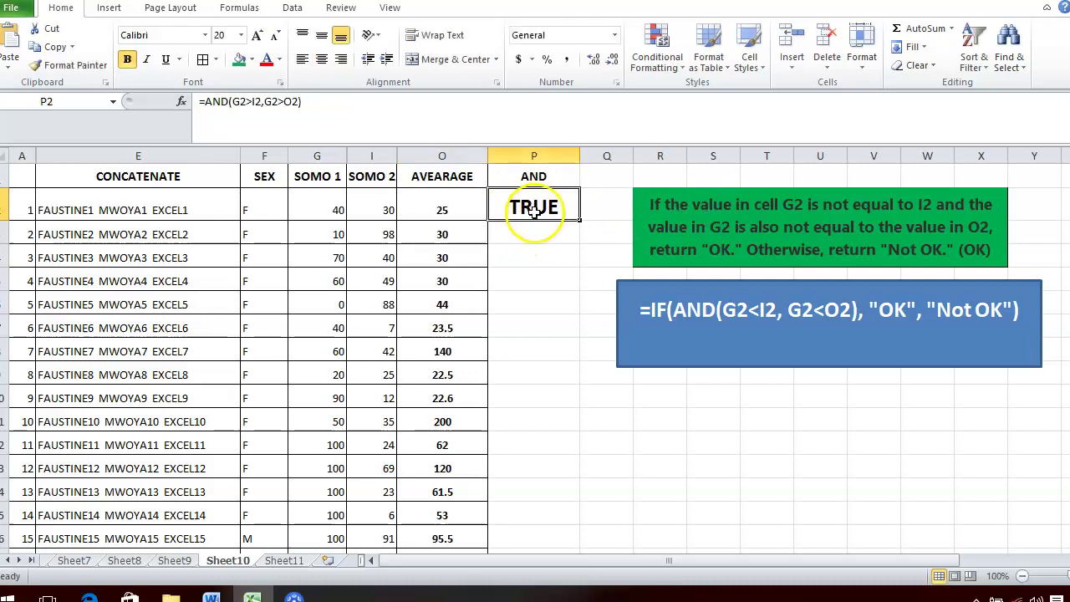
{"action": "left_click", "coordinate": [415, 102]}
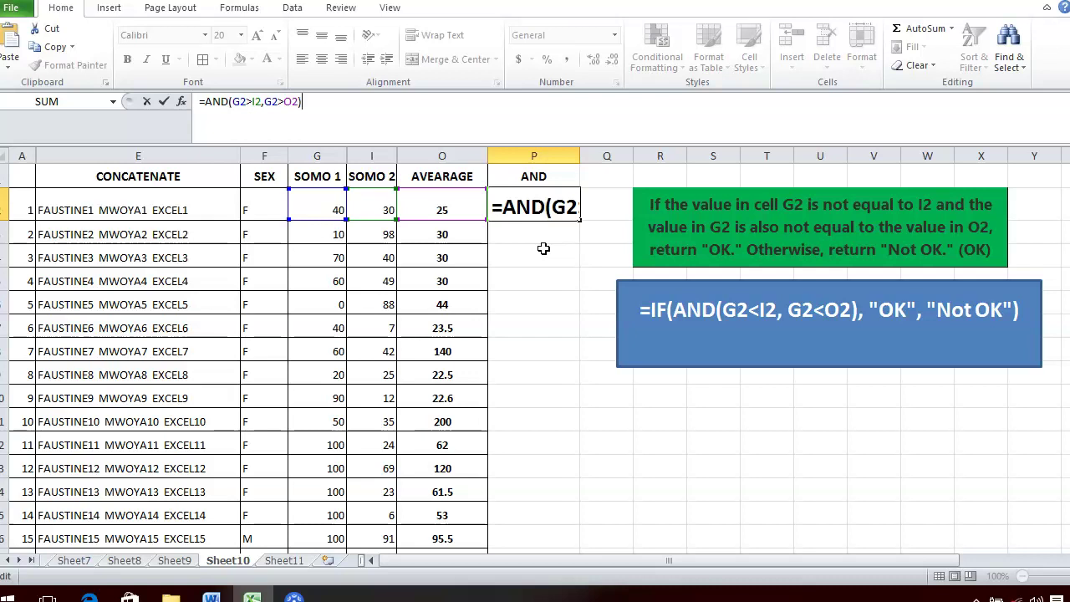
{"action": "key", "text": "Return"}
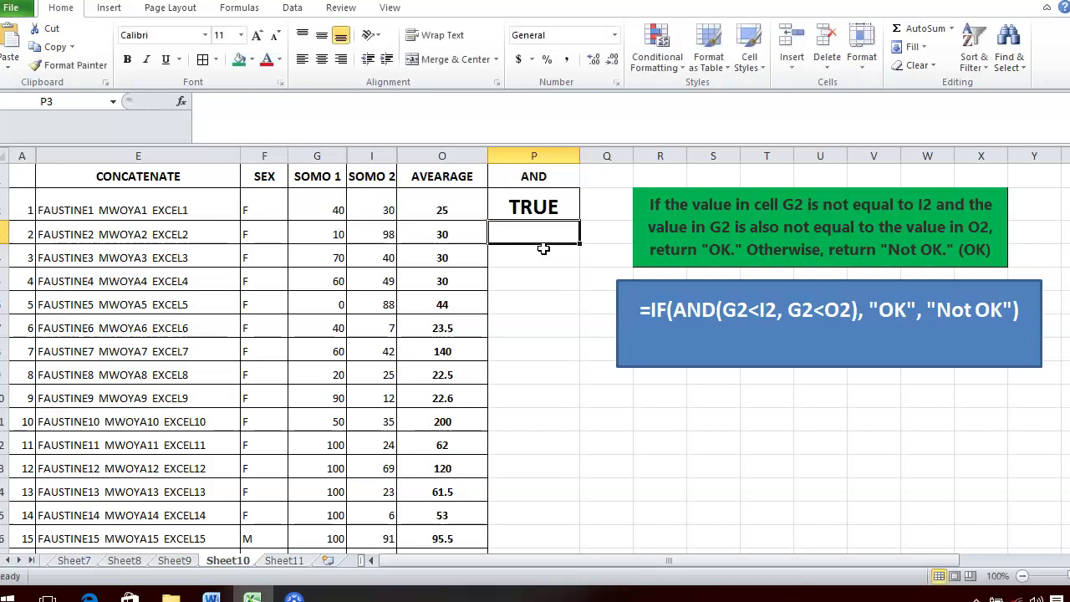